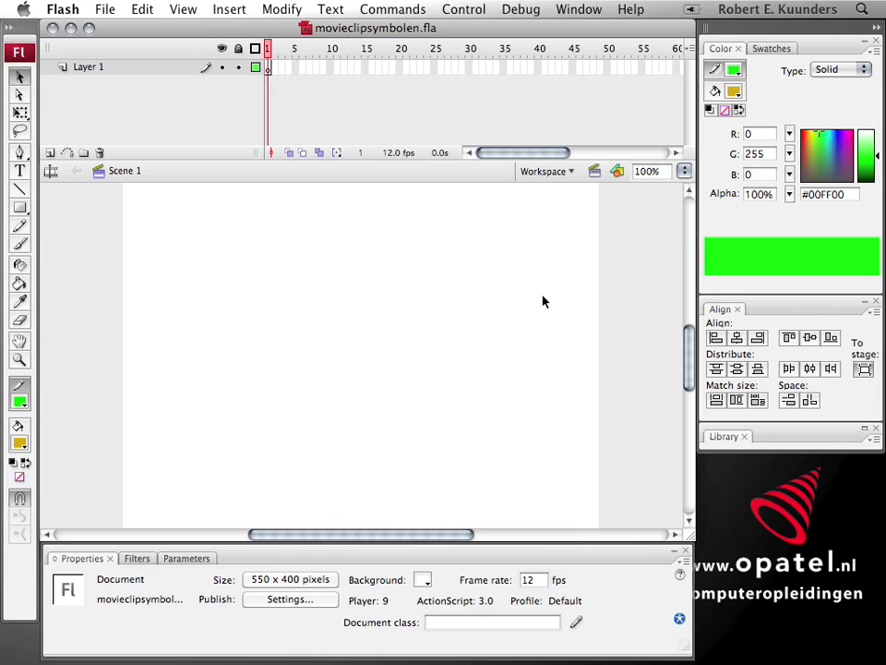
- Collapse the Color and Align panels and expand the Library panel
click(827, 50)
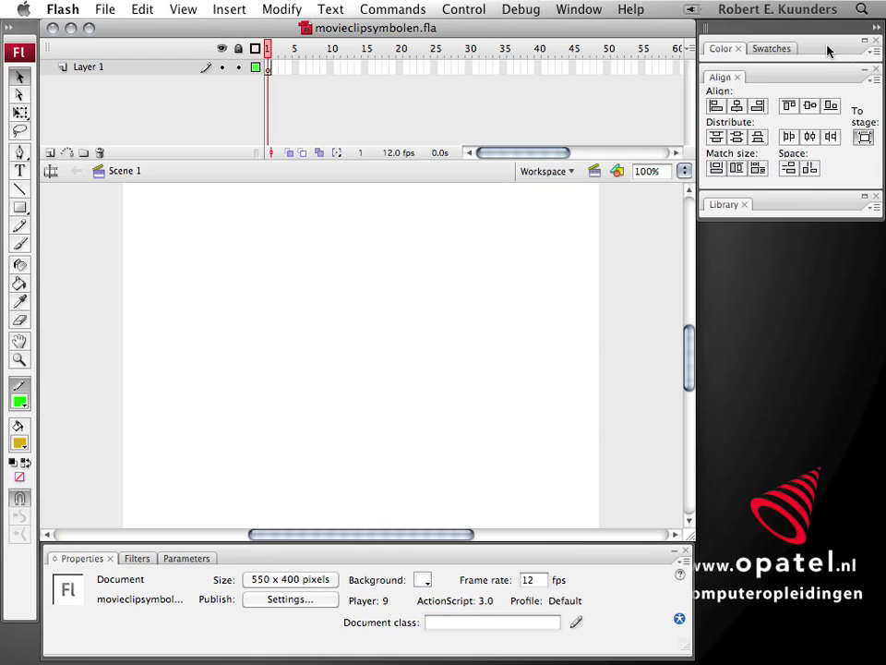
click(771, 202)
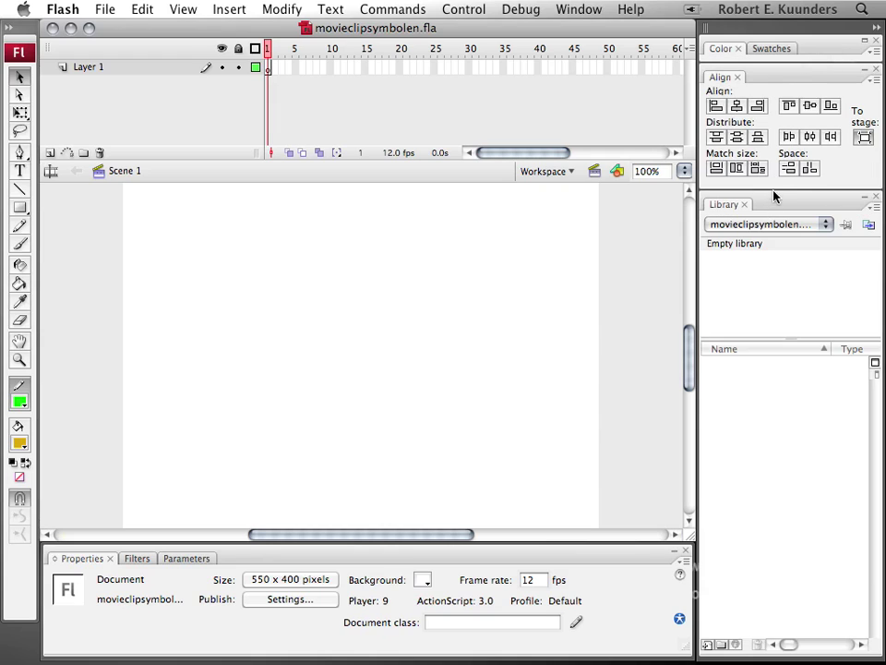
click(778, 79)
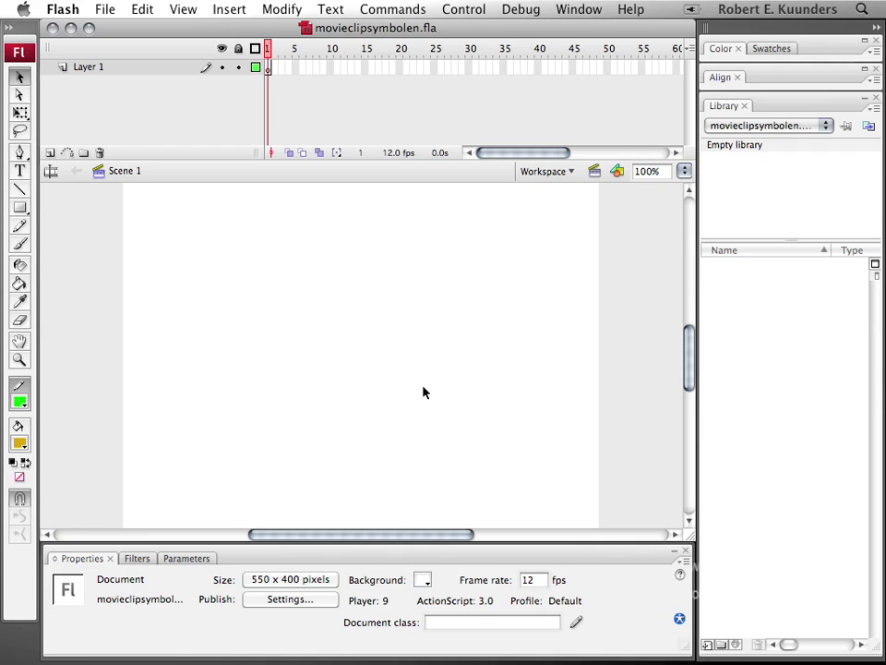
click(240, 13)
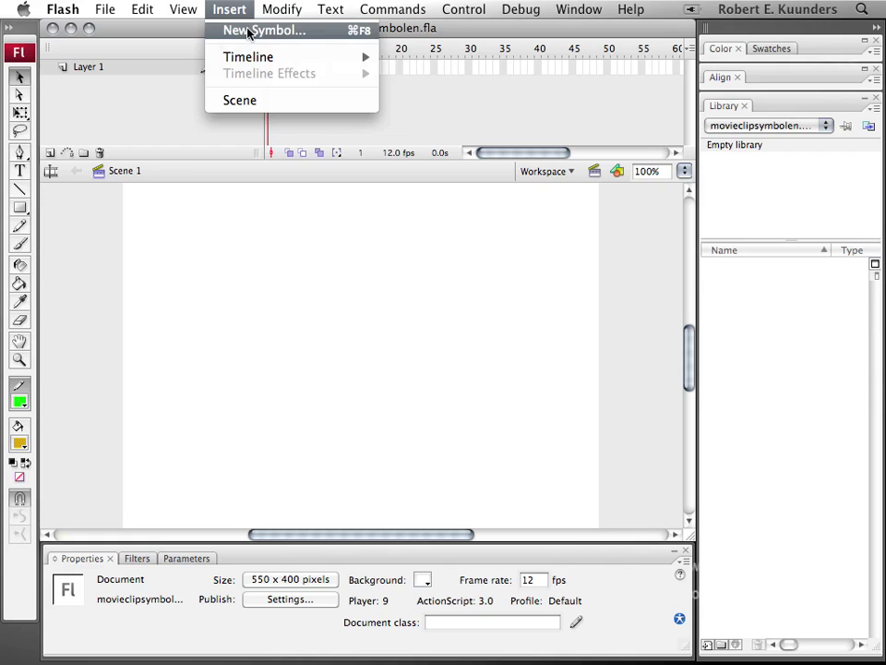
click(871, 112)
click(871, 111)
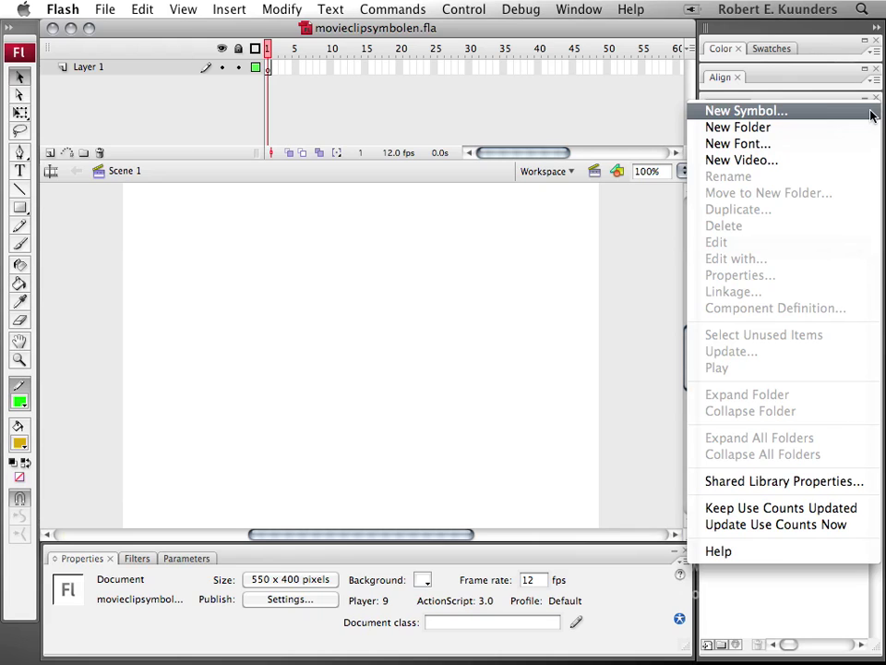
click(479, 269)
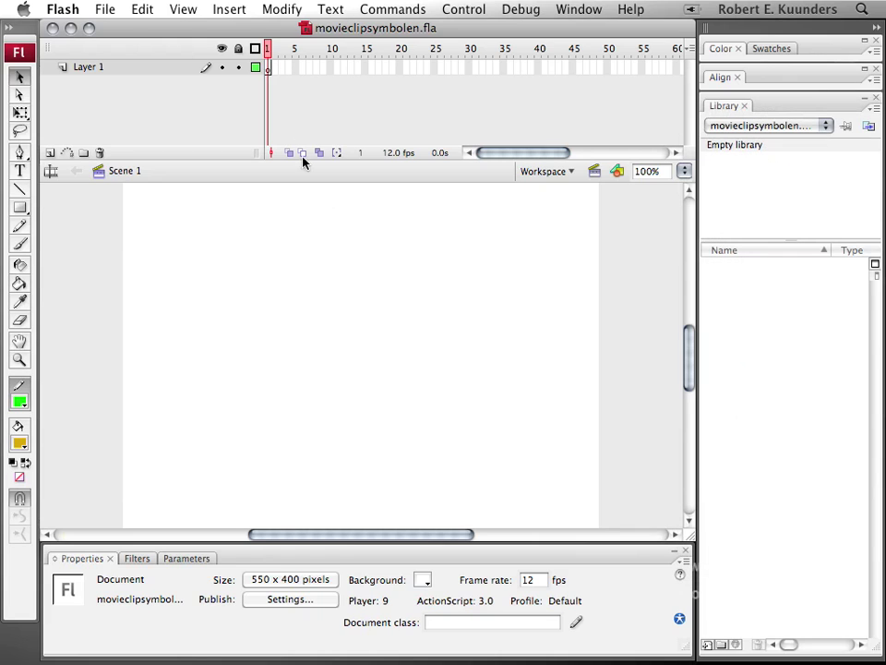
- Create a new movie clip symbol named filmpje
click(231, 9)
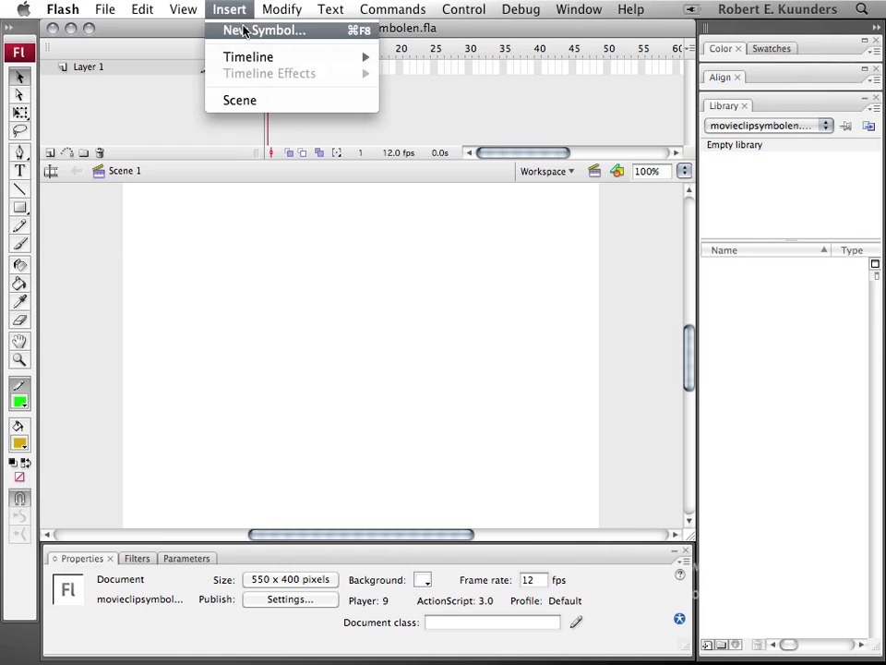
click(244, 32)
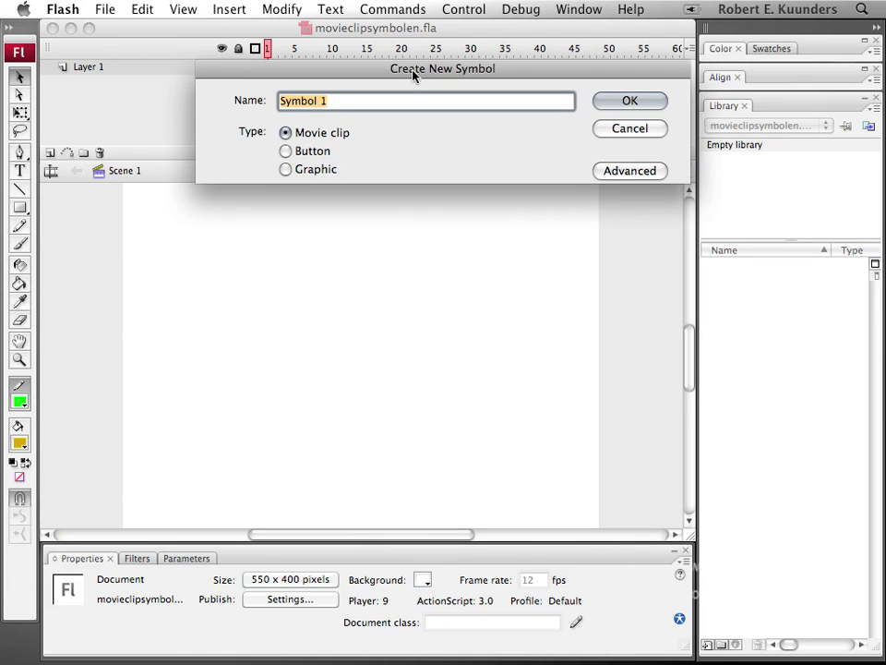
drag(413, 75, 377, 99)
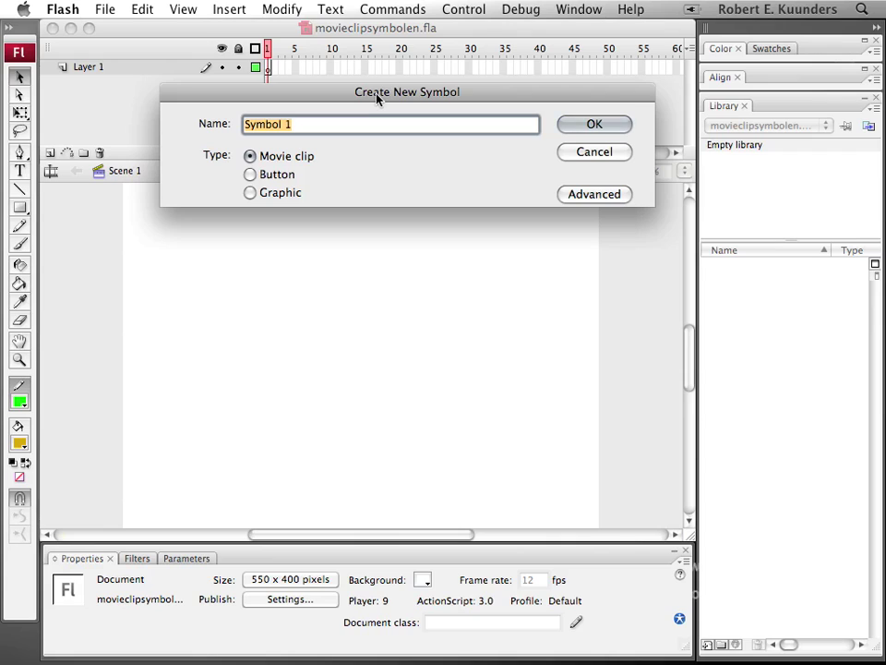
text(filmp)
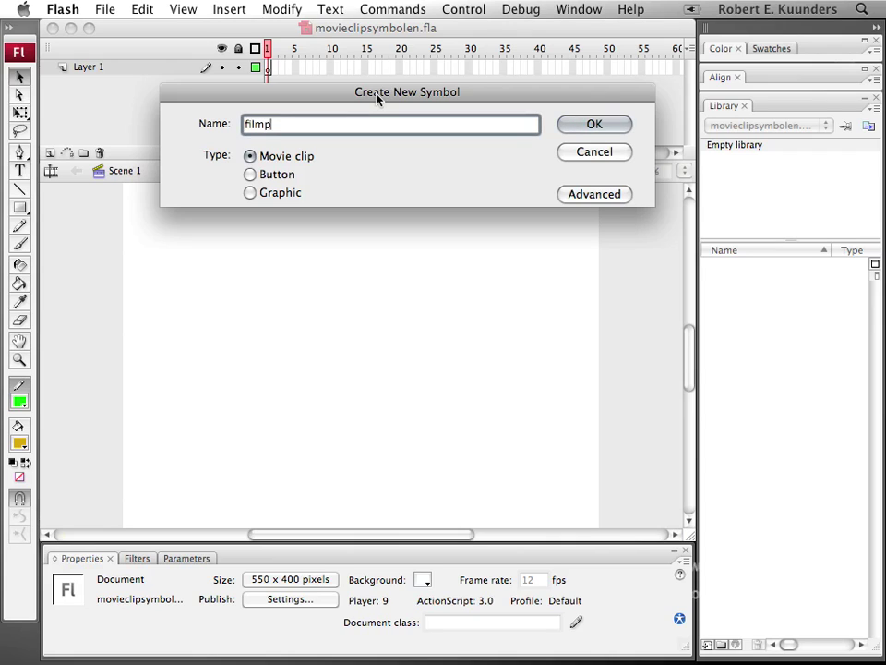
text(je)
click(590, 195)
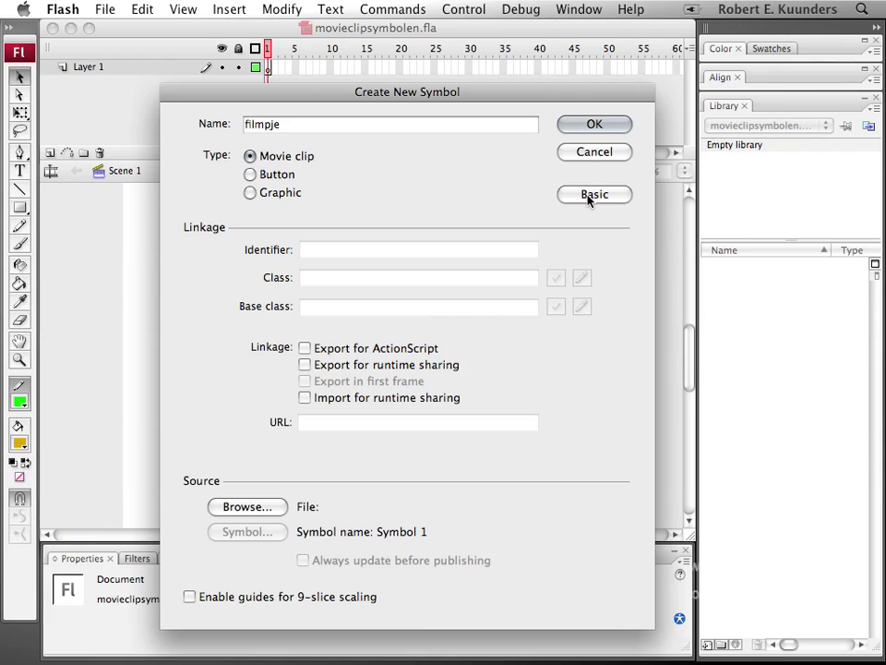
click(589, 197)
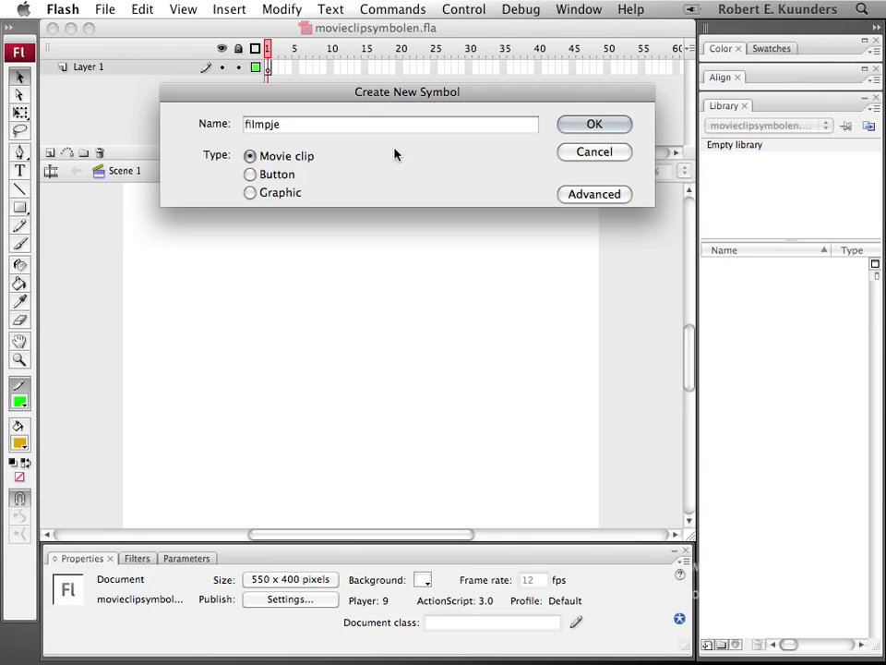
click(593, 124)
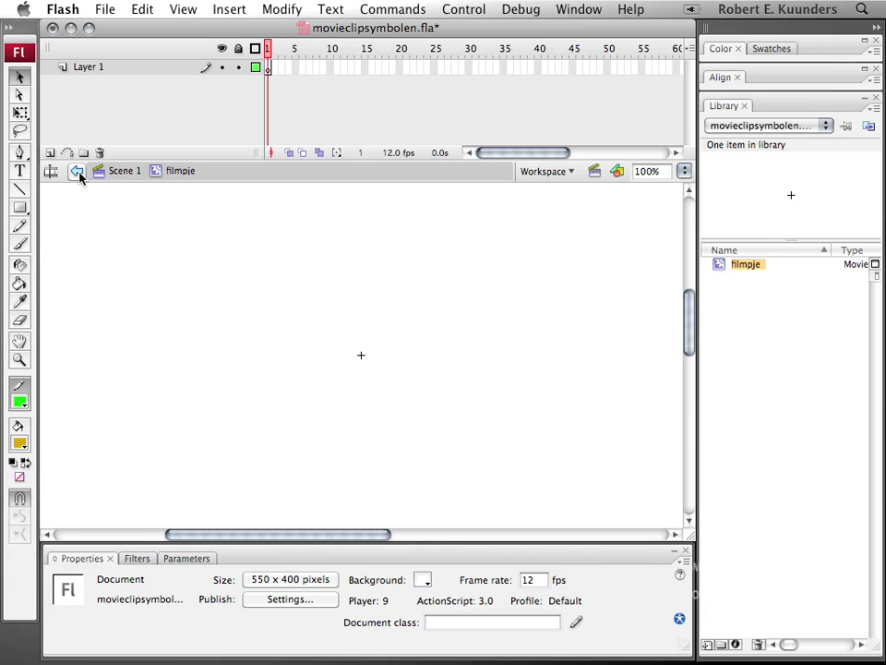
- Return to Scene 1, reopen the filmpje symbol for editing and add three new layers to its timeline
click(123, 174)
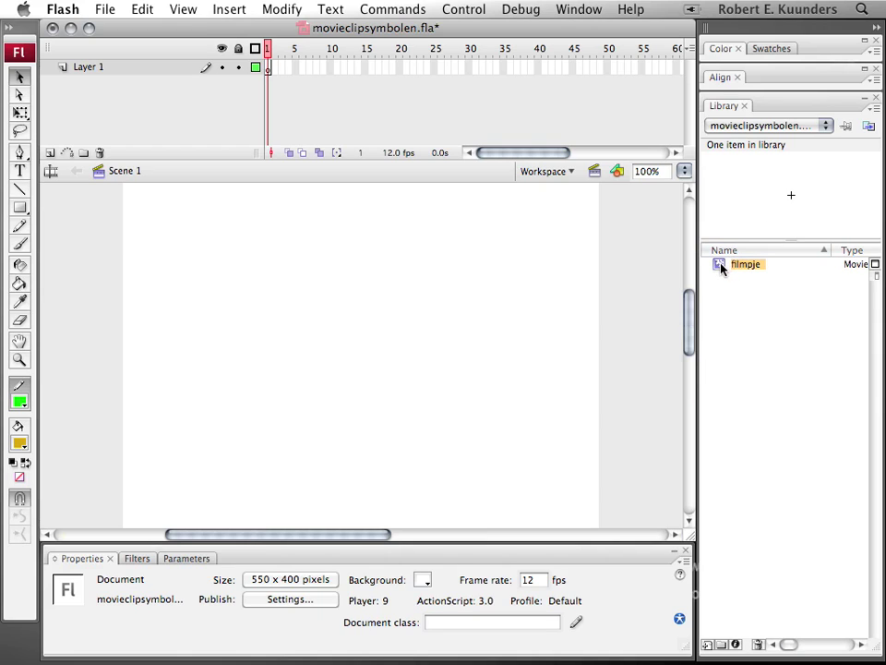
double_click(721, 266)
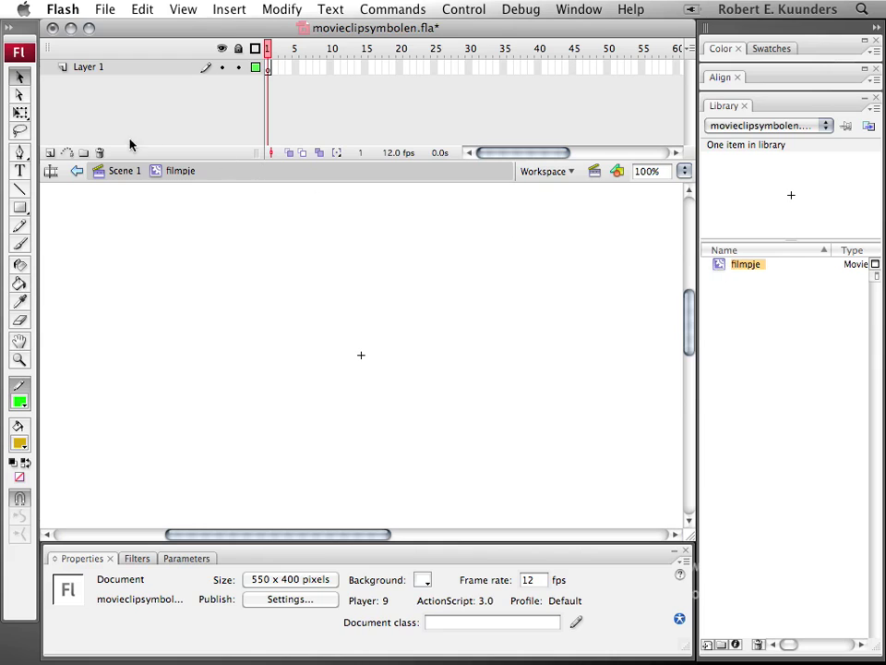
click(51, 153)
click(51, 153)
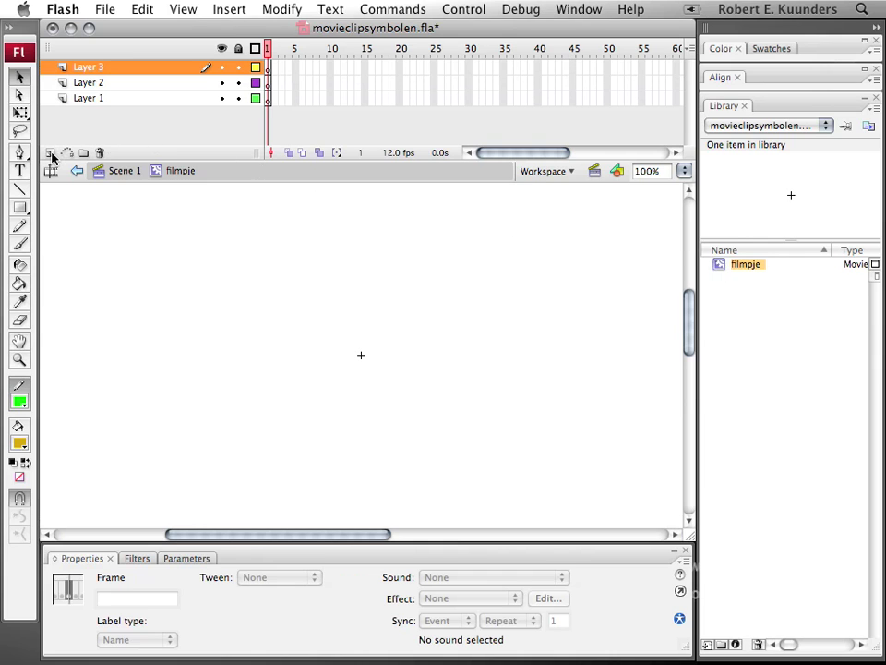
click(50, 154)
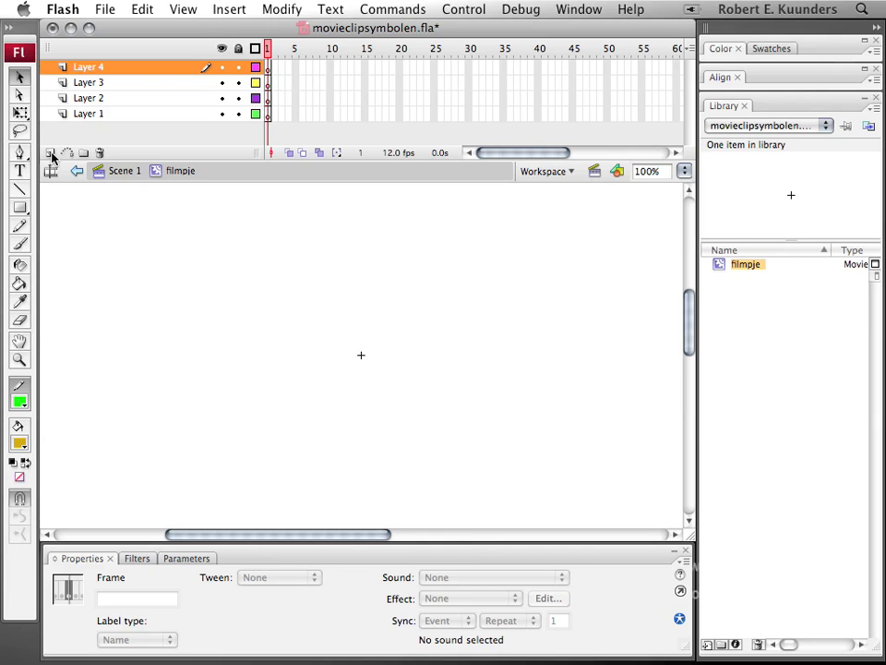
- Draw a gold rectangle with green stroke, about 105 x 72 px, around the registration point on Layer 4 and insert a keyframe at frame 25
click(18, 209)
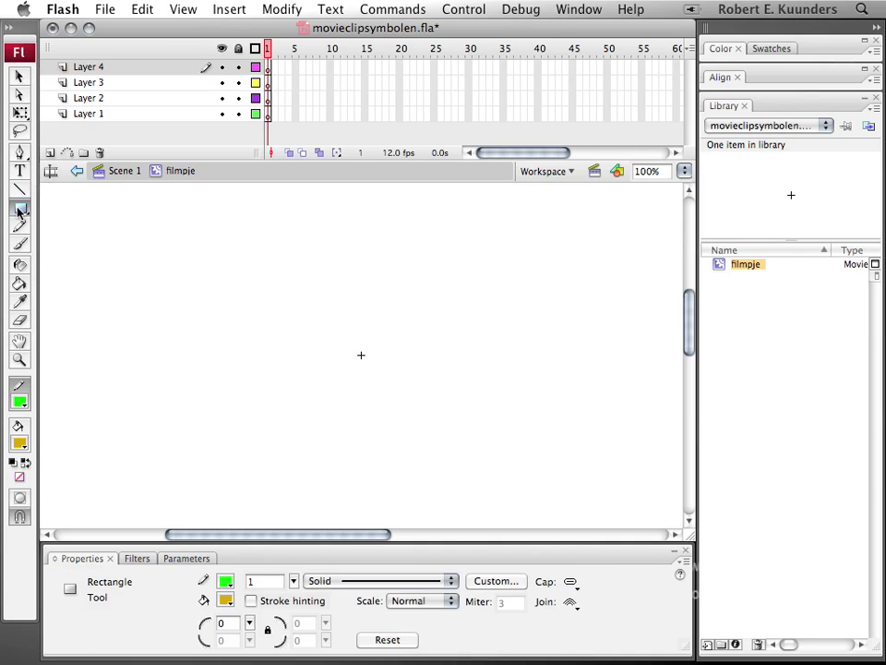
drag(315, 326, 406, 389)
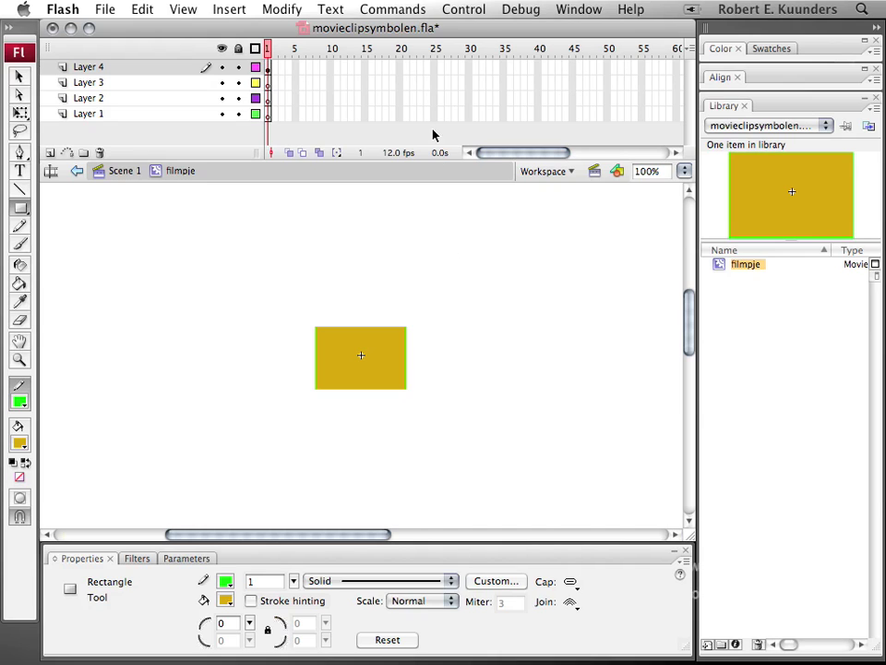
click(433, 70)
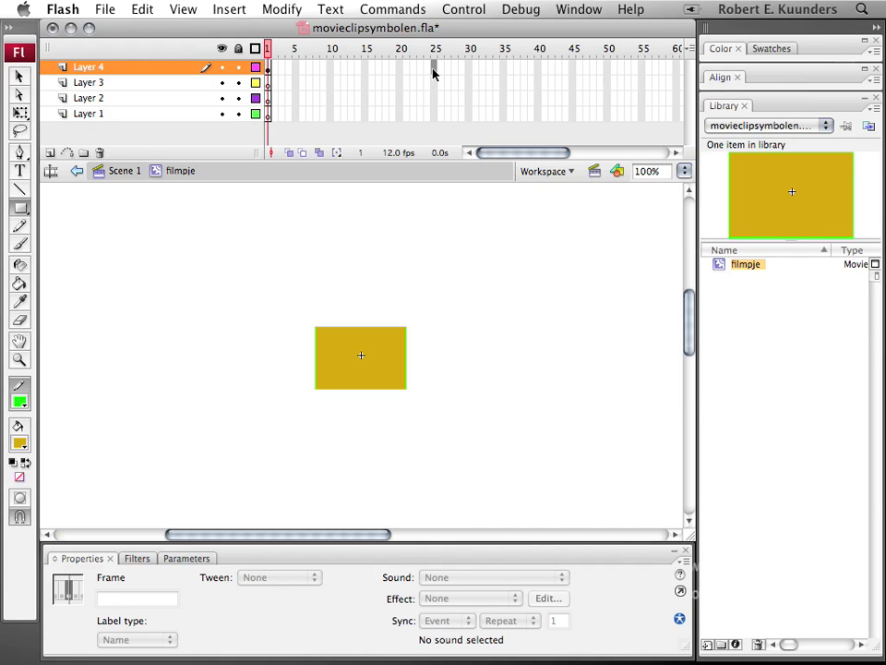
click(229, 9)
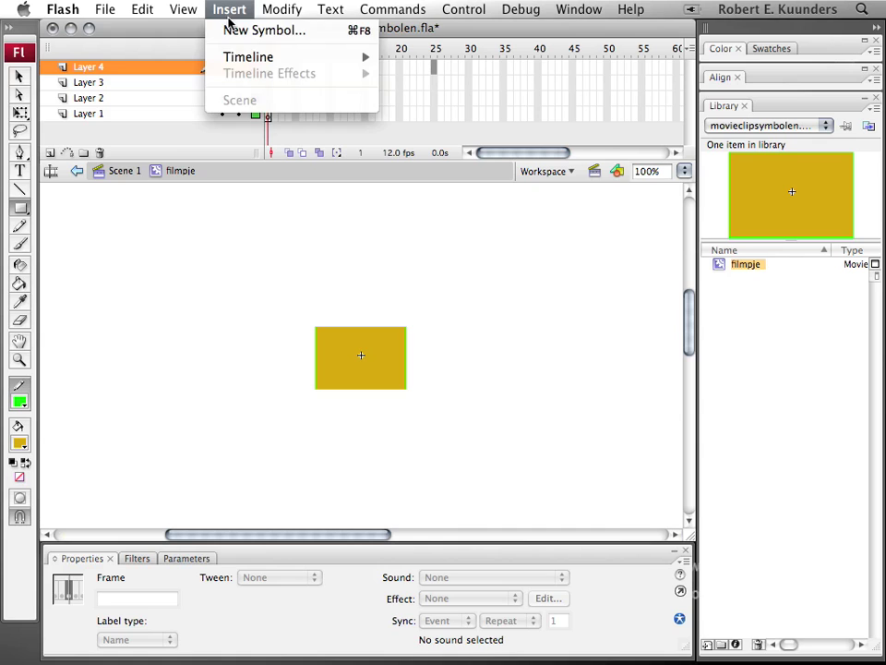
mouse_move(236, 57)
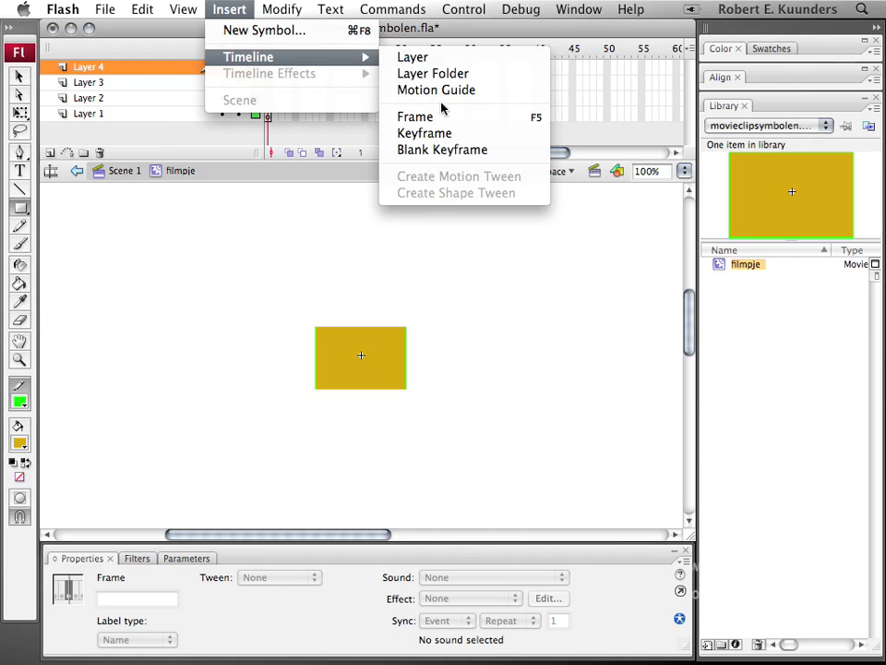
click(444, 134)
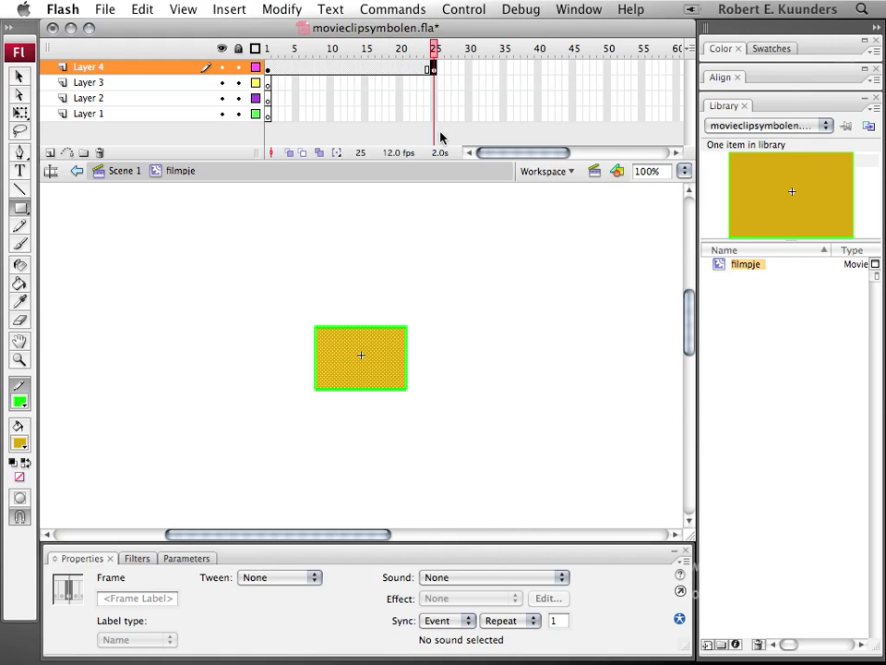
- At frame 25, recolor the rectangle's fill blue and bend its upper and lower edges inward
key(v)
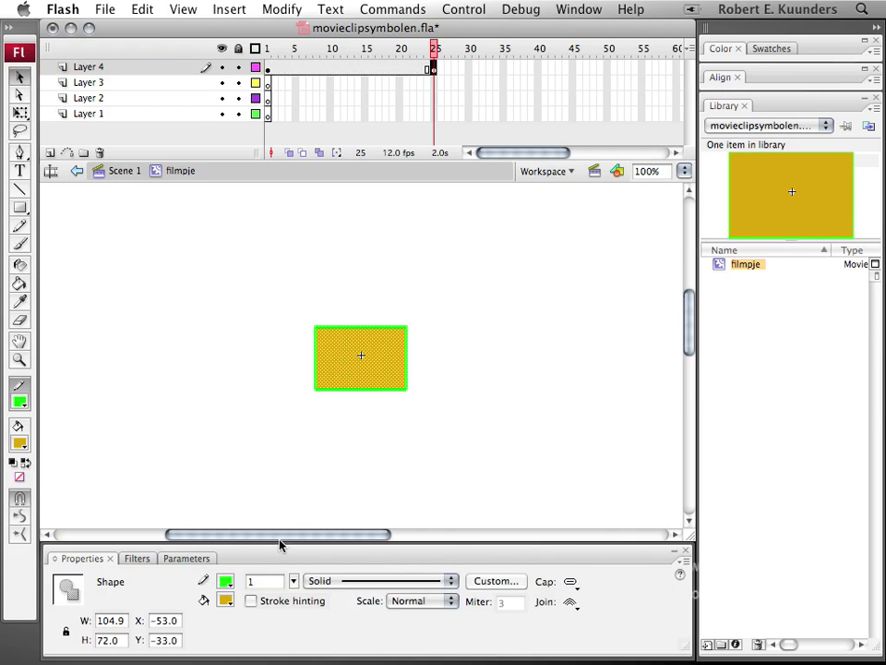
click(232, 601)
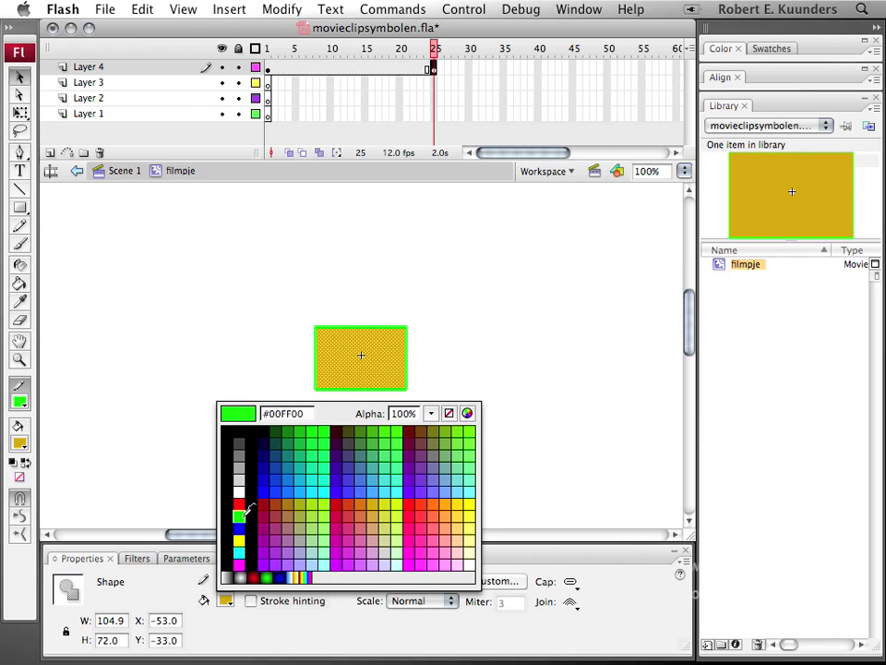
click(263, 491)
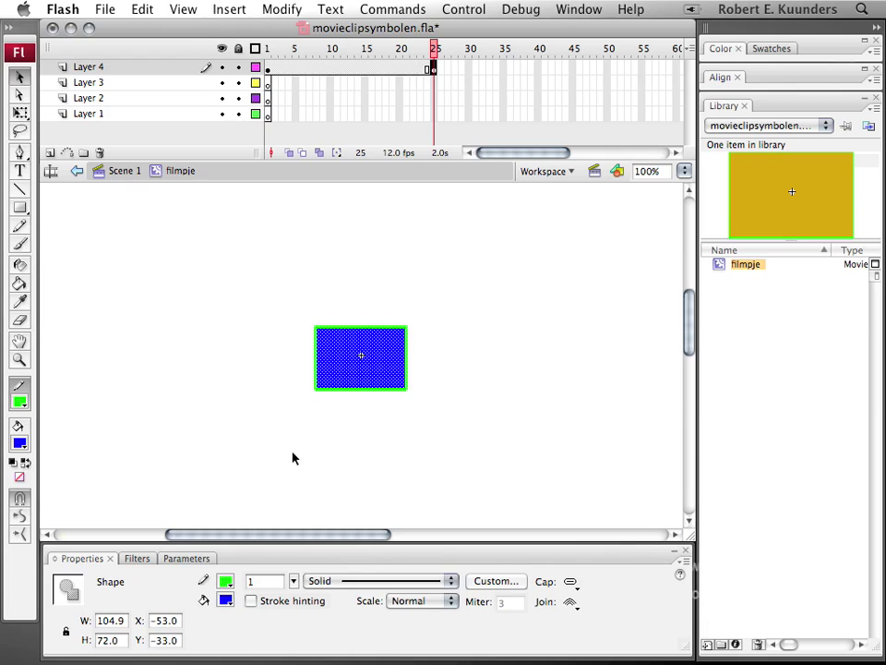
click(285, 359)
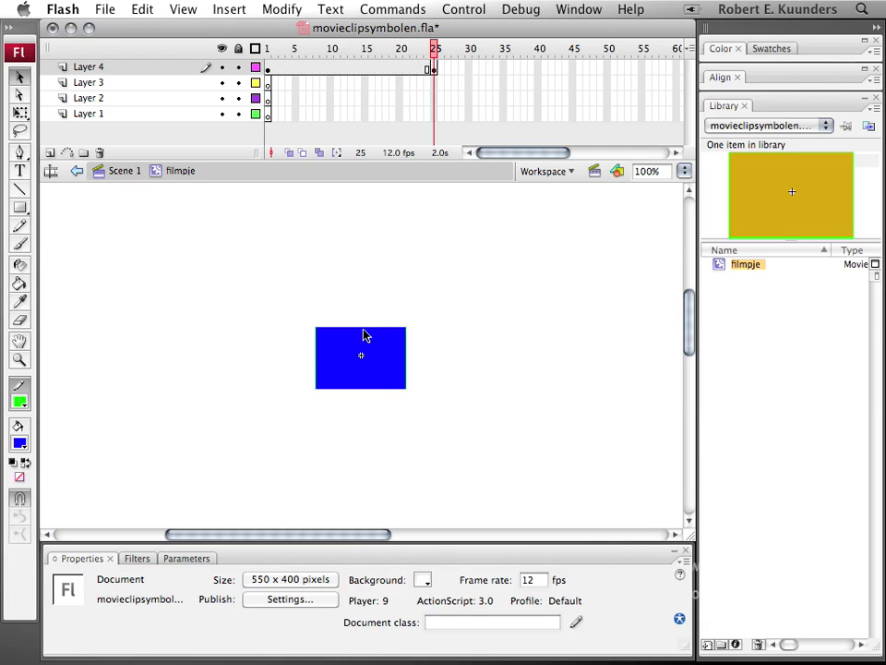
mouse_move(361, 328)
mouse_down()
mouse_move(364, 354)
mouse_move(363, 344)
mouse_up()
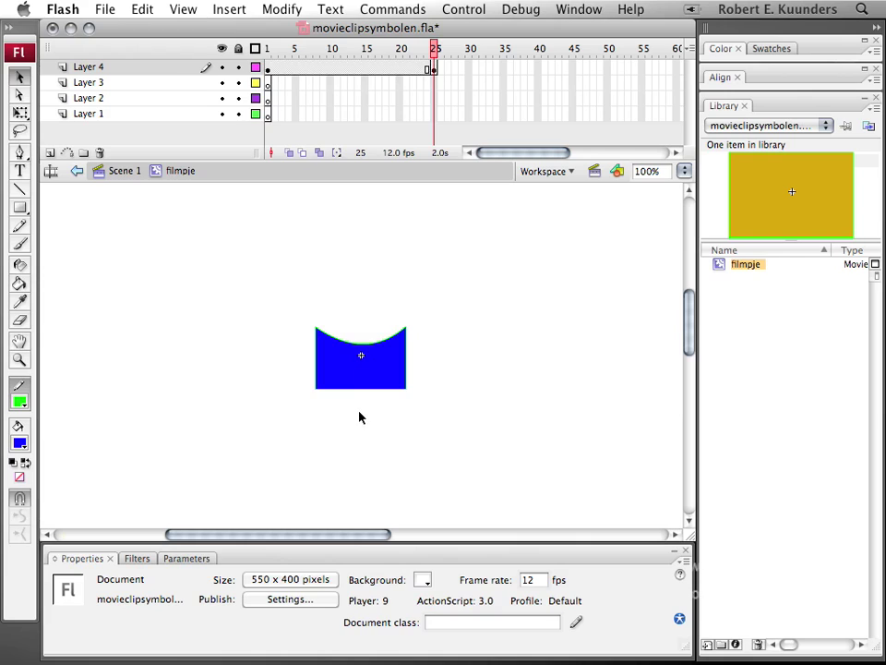
drag(360, 391, 362, 375)
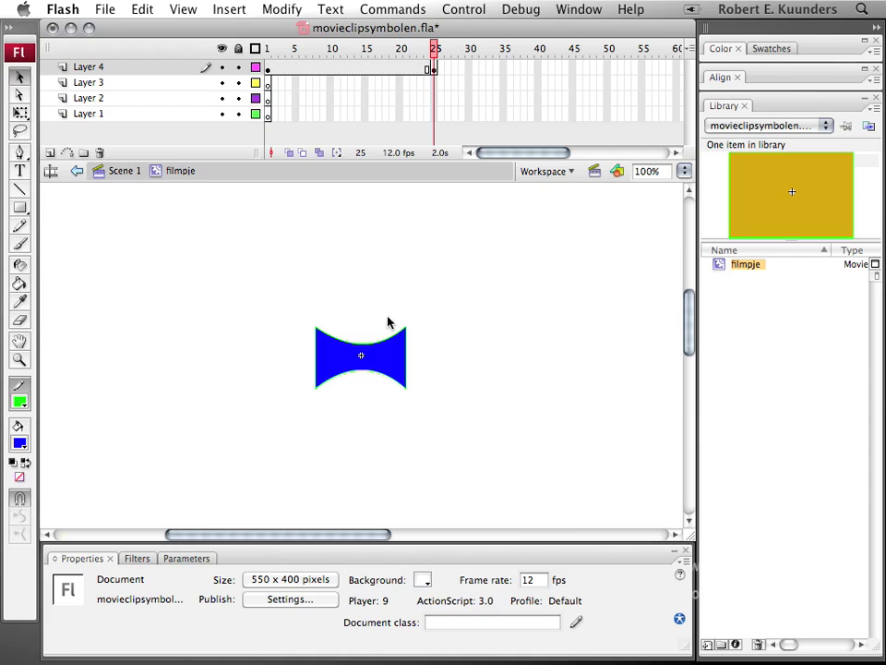
- Apply a Shape tween between the two keyframes on Layer 4 and scrub the timeline to check the animation
click(273, 72)
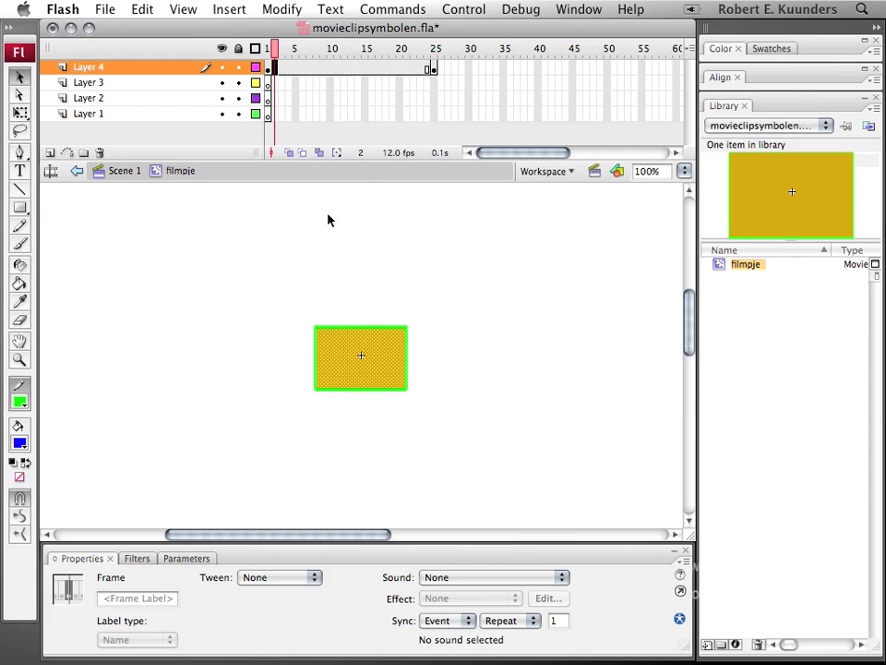
click(249, 578)
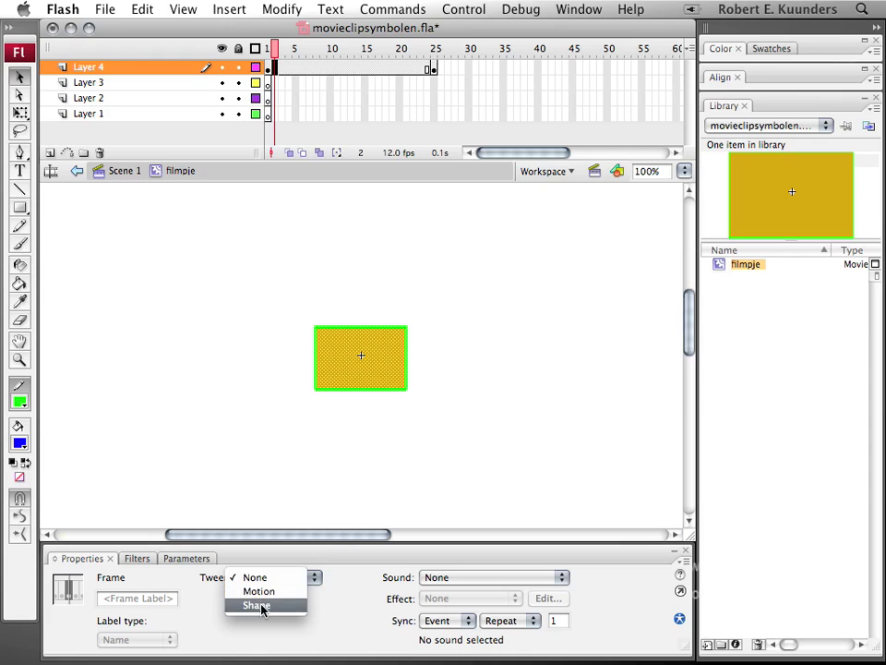
click(261, 605)
mouse_move(274, 49)
mouse_down()
mouse_move(402, 58)
mouse_move(436, 48)
mouse_move(239, 36)
mouse_move(431, 53)
mouse_move(271, 52)
mouse_up()
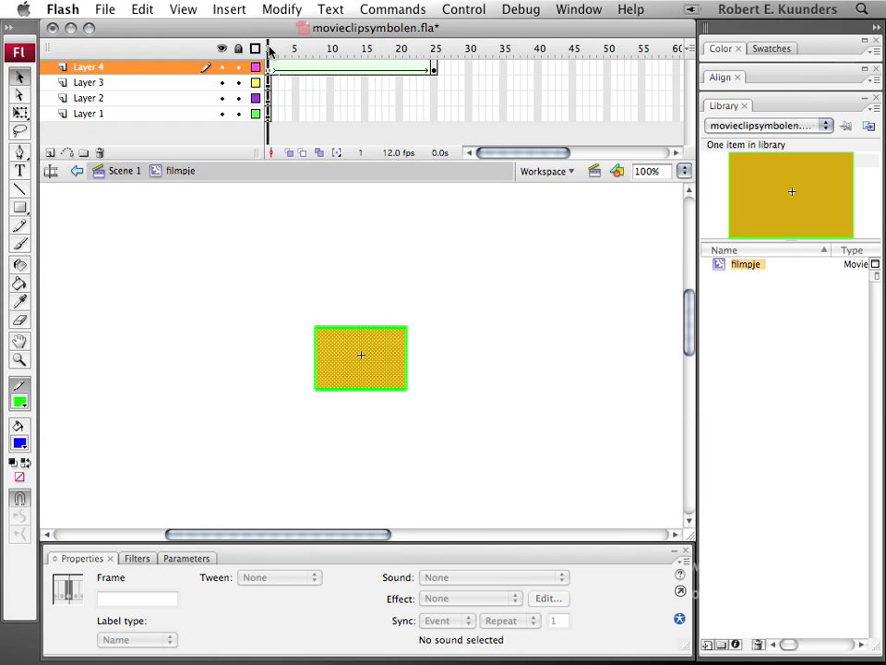
- Return to Scene 1, play the filmpje clip's library preview and place an instance in the upper-left area of the stage
click(123, 175)
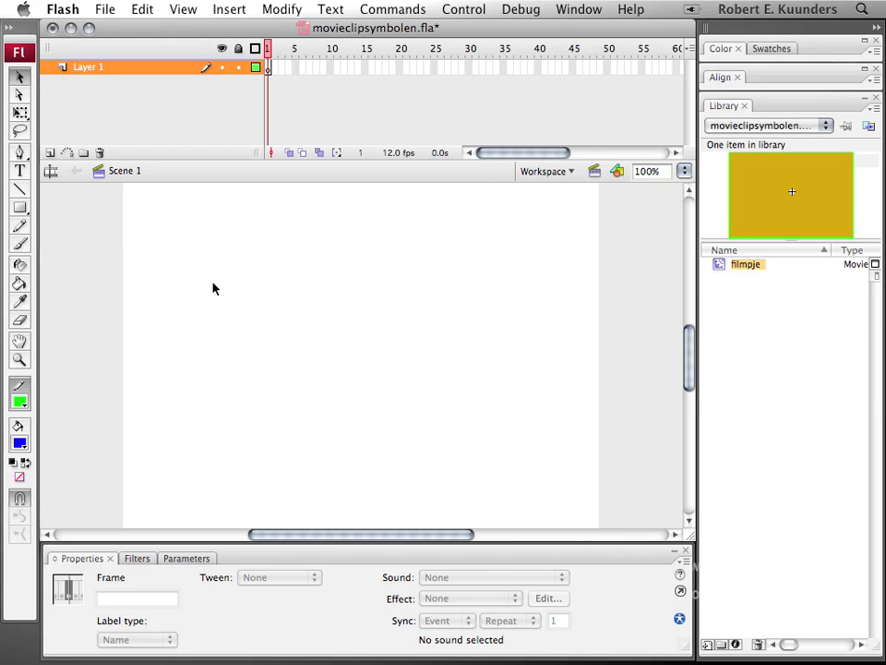
click(719, 268)
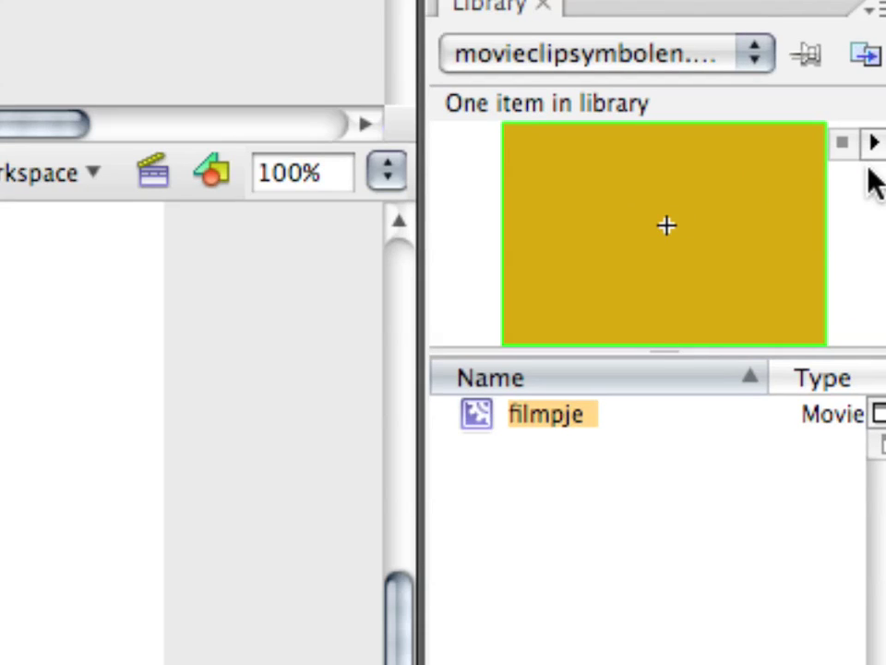
click(873, 144)
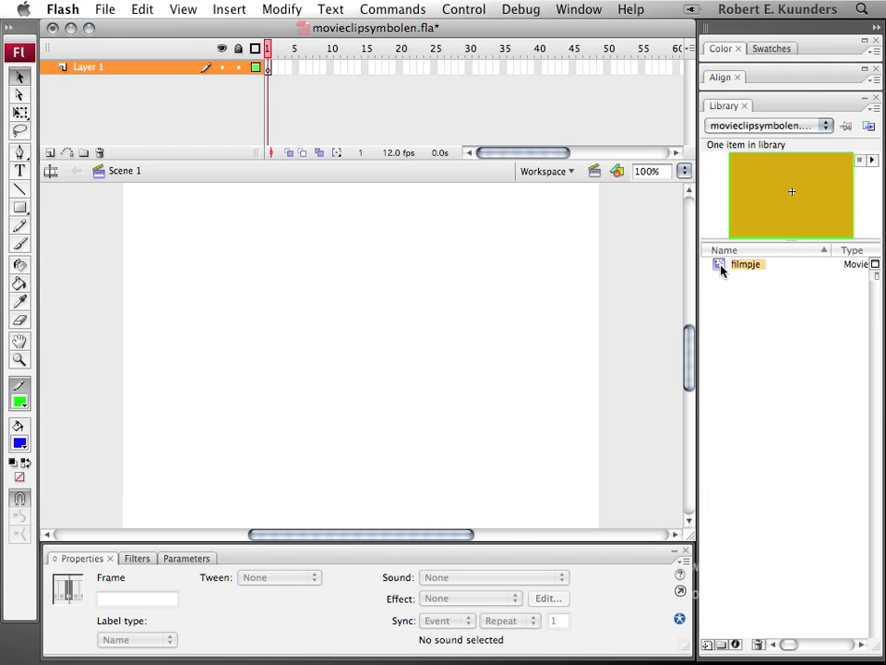
drag(721, 267, 271, 284)
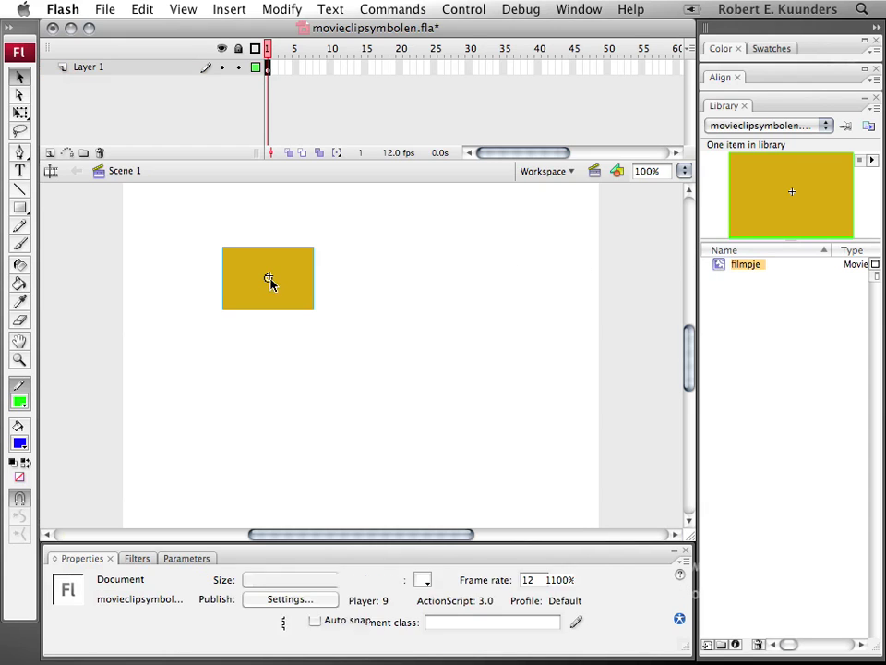